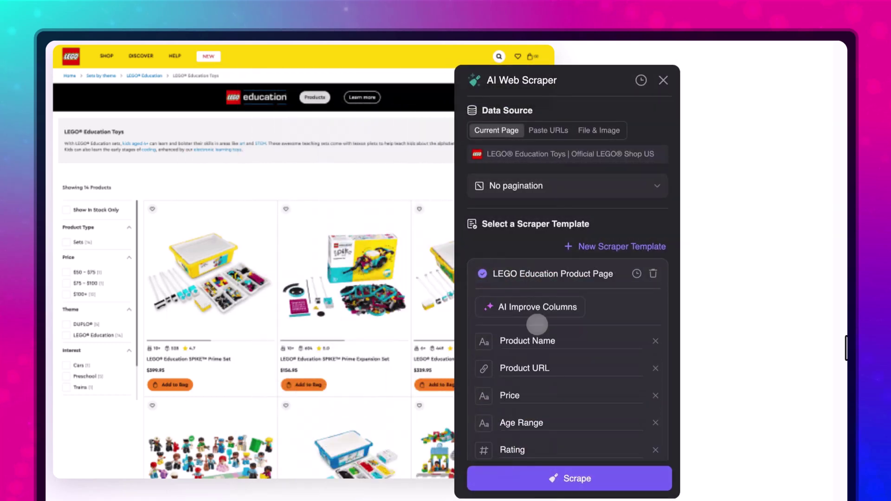
Scrape the LEGO Education Toys page with the existing columns and browse the resulting table
scroll(537, 325, "down", 3)
scroll(537, 325, "down", 3)
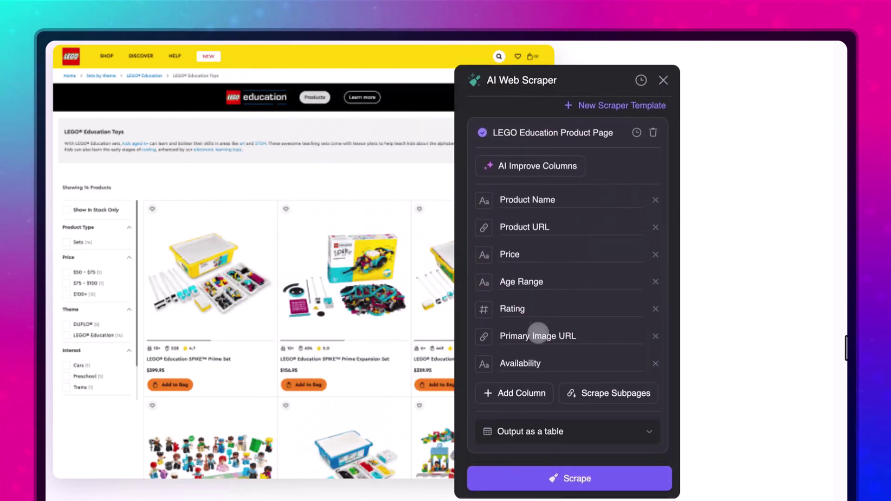
left_click(543, 478)
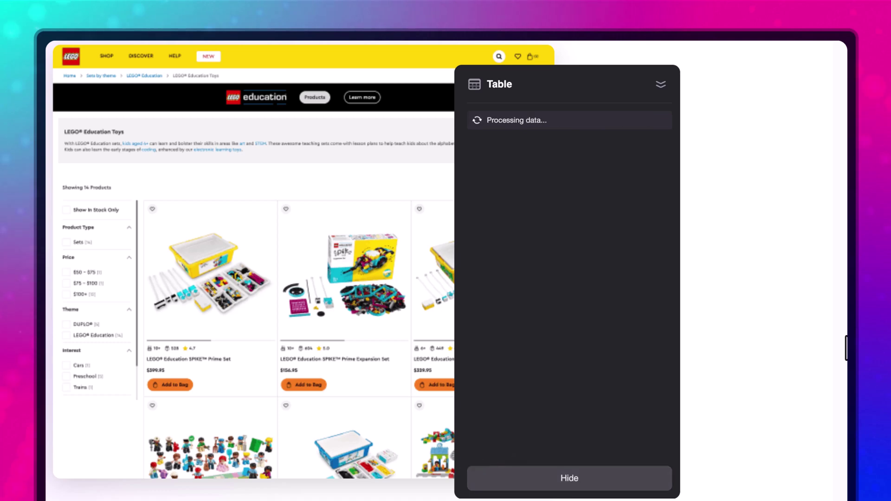
scroll(426, 288, "down", 2)
scroll(425, 288, "down", 5)
scroll(426, 288, "right", 2)
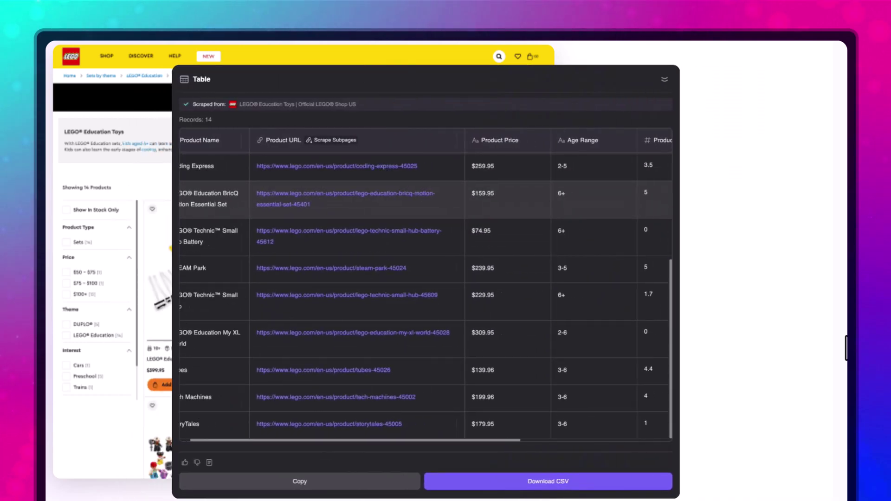
scroll(426, 374, "right", 3)
scroll(426, 374, "right", 1)
scroll(426, 374, "right", 2)
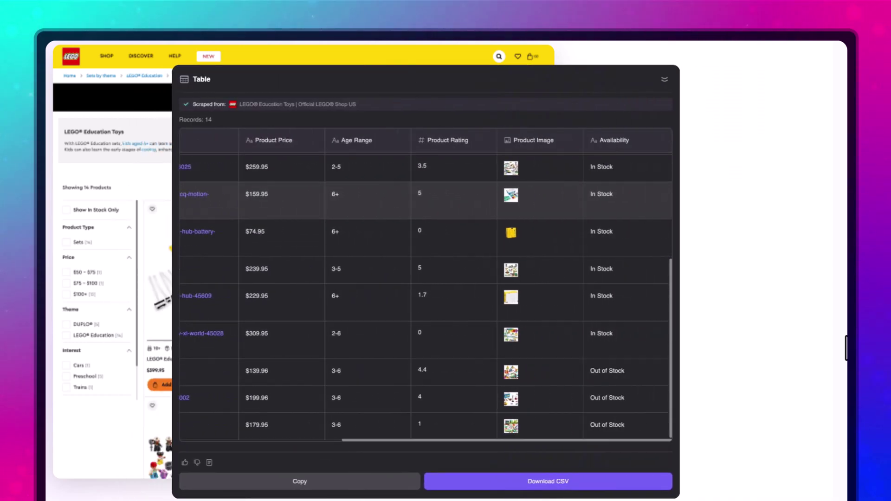
scroll(426, 374, "left", 6)
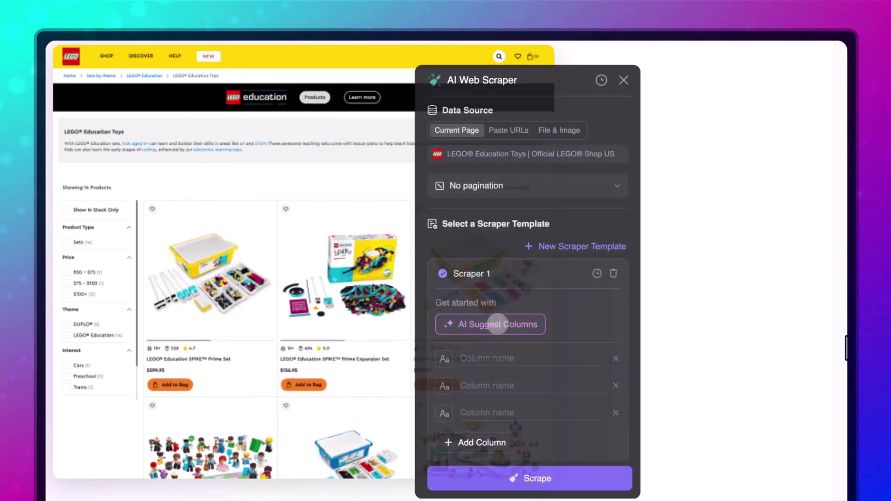
Have AI generate a scraper template of columns for the LEGO page
left_click(530, 324)
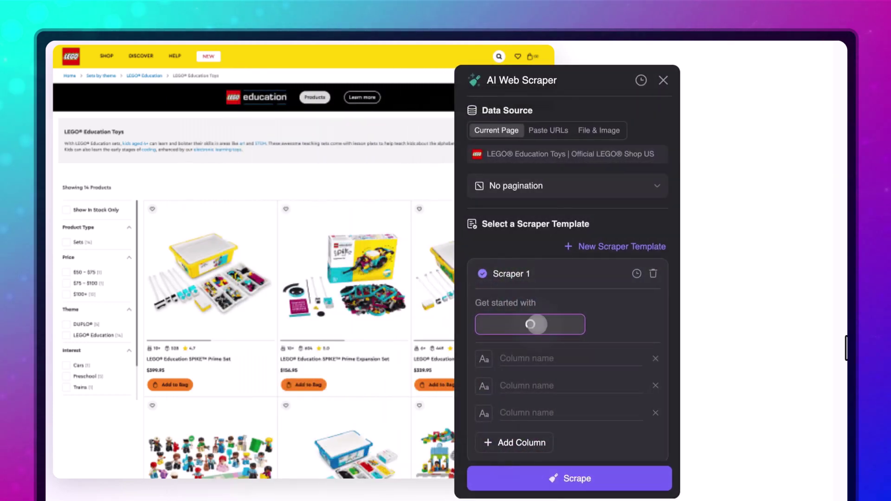
scroll(533, 320, "down", 2)
scroll(533, 322, "down", 2)
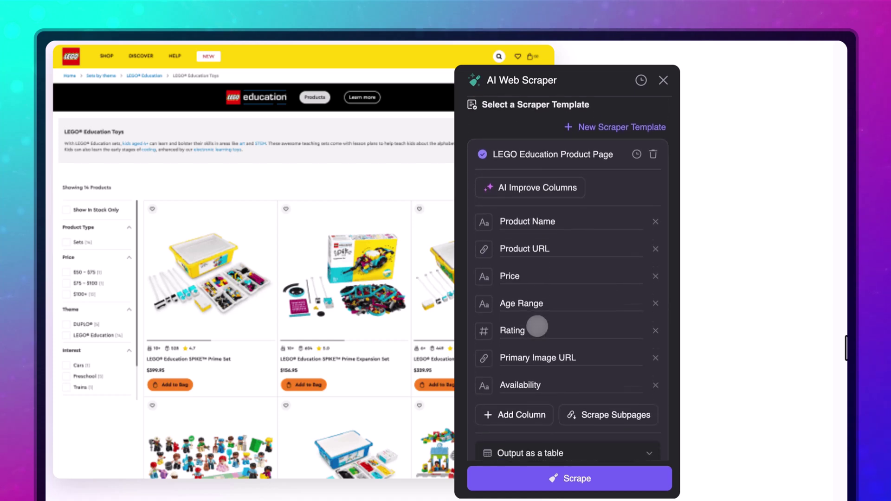
scroll(536, 325, "down", 1)
Scrape the LEGO products into a 14-row table and review its columns
left_click(551, 478)
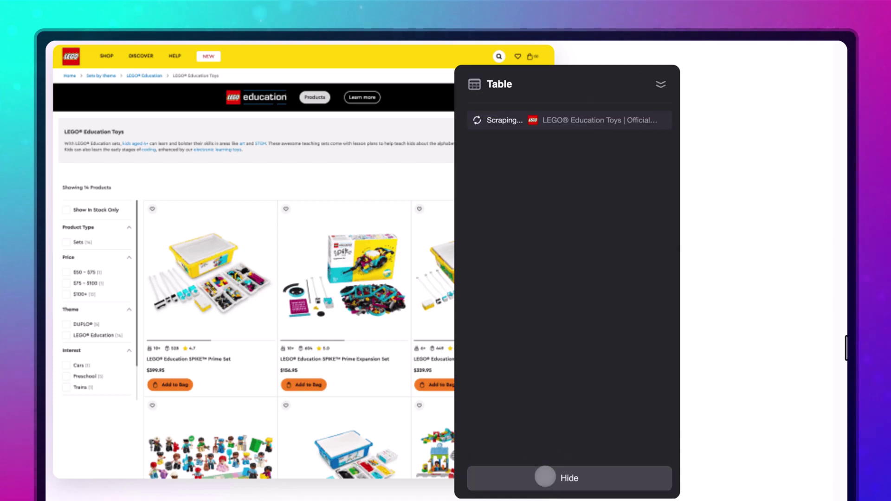
scroll(371, 287, "down", 1)
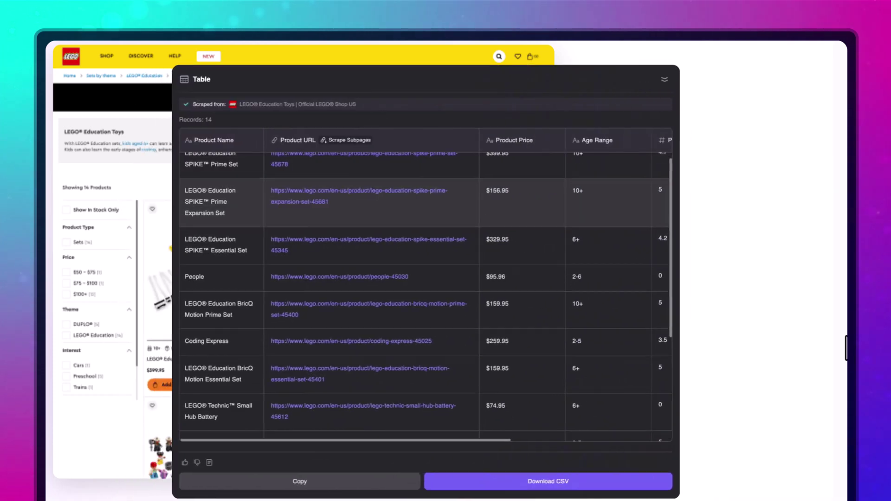
scroll(418, 288, "down", 3)
scroll(418, 288, "down", 1)
scroll(418, 288, "right", 3)
scroll(425, 284, "right", 2)
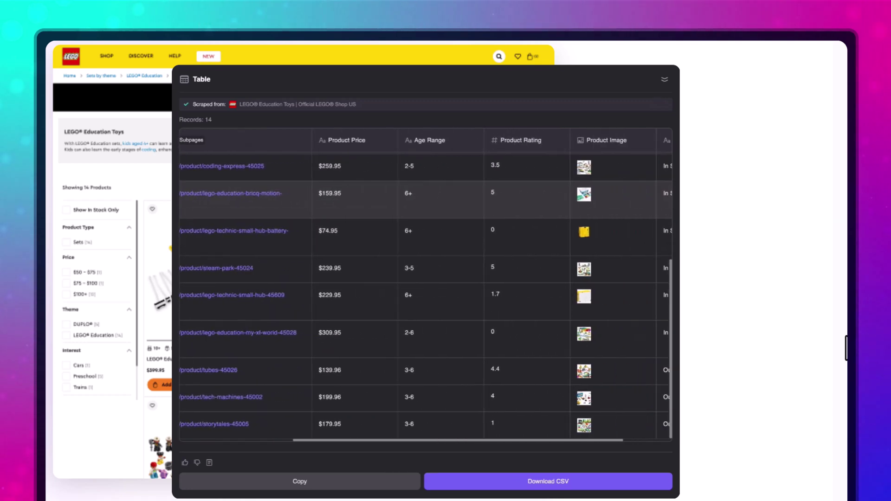
scroll(425, 285, "right", 2)
scroll(425, 286, "left", 5)
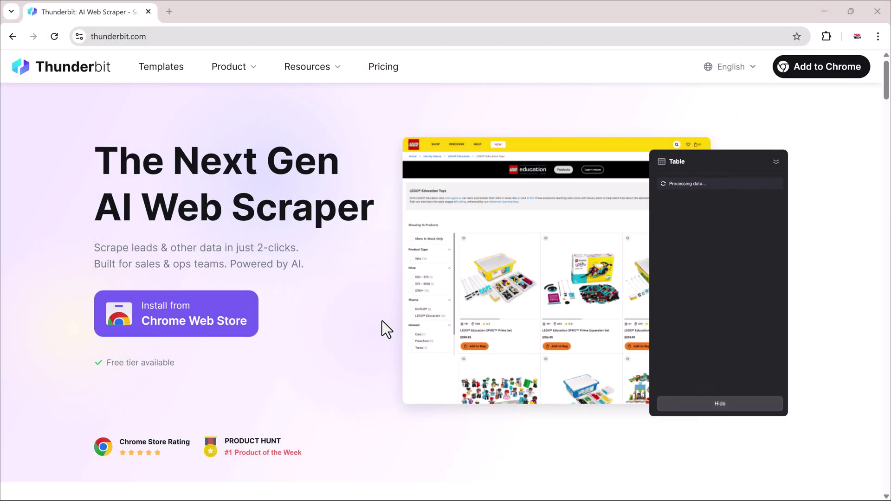
scroll(383, 321, "down", 5)
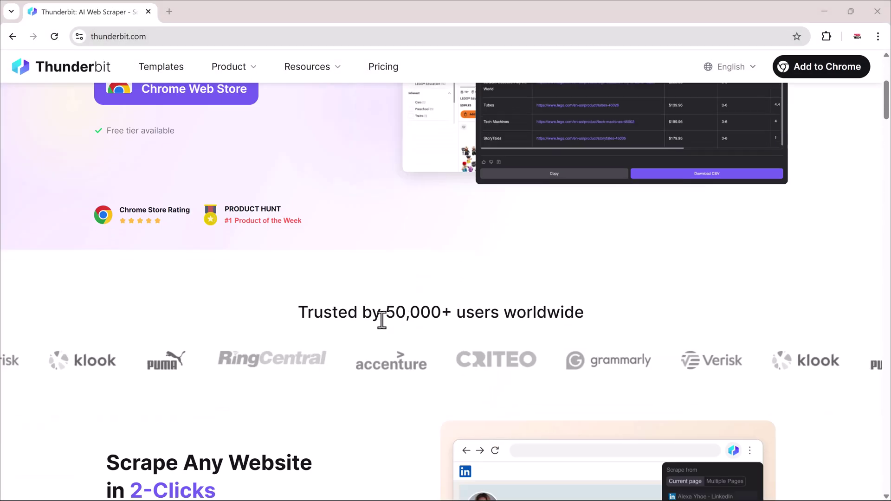
scroll(382, 321, "down", 2)
scroll(382, 321, "down", 2)
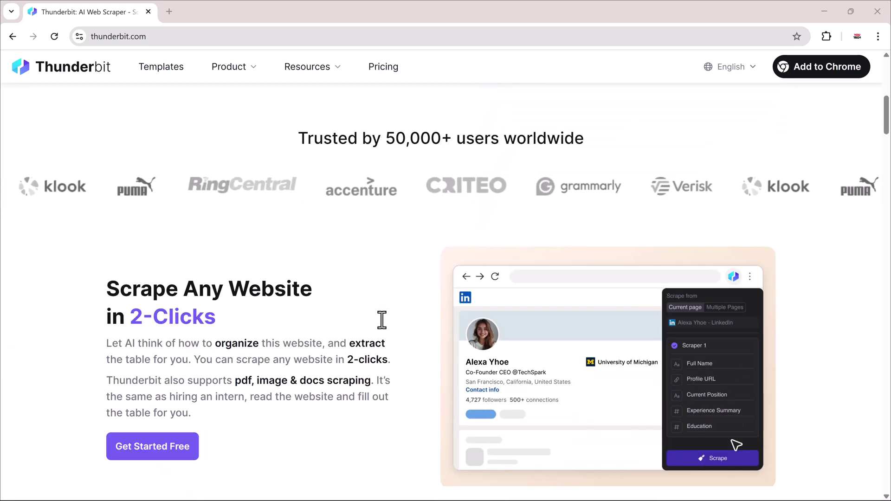
scroll(382, 320, "down", 6)
scroll(381, 319, "down", 1)
scroll(381, 320, "down", 1)
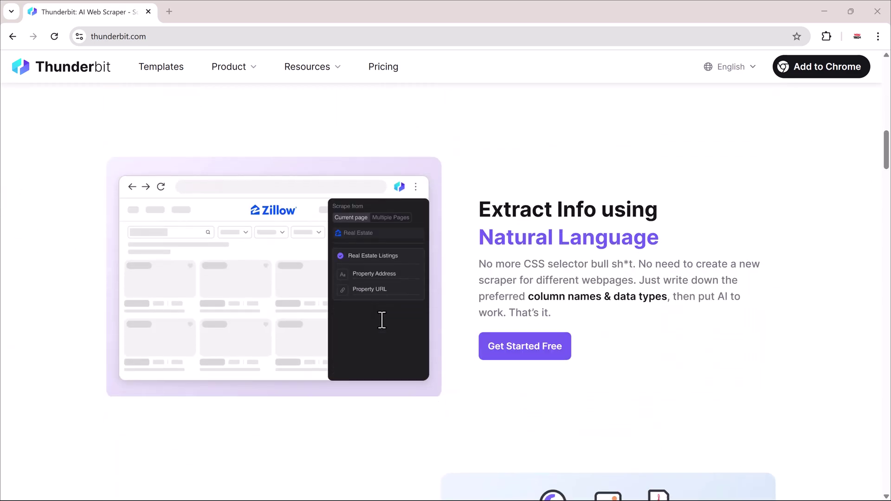
scroll(382, 320, "down", 7)
scroll(382, 321, "down", 4)
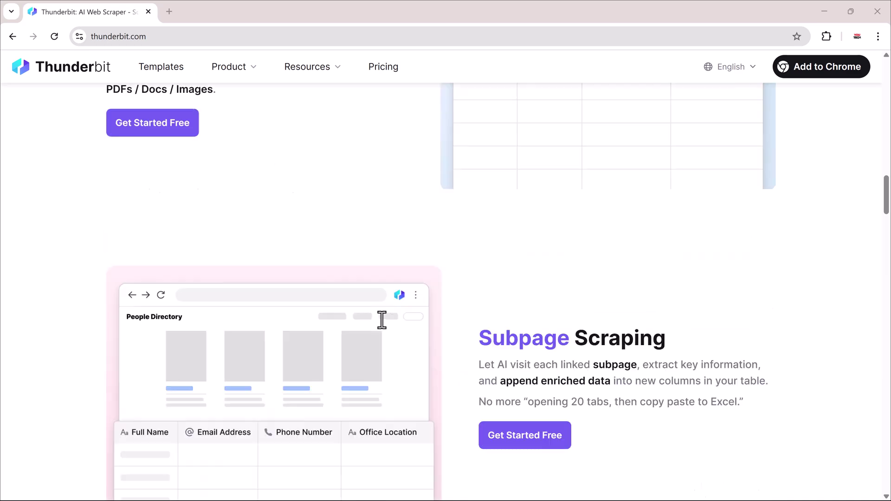
scroll(382, 320, "down", 1)
scroll(382, 320, "down", 1)
scroll(382, 320, "down", 5)
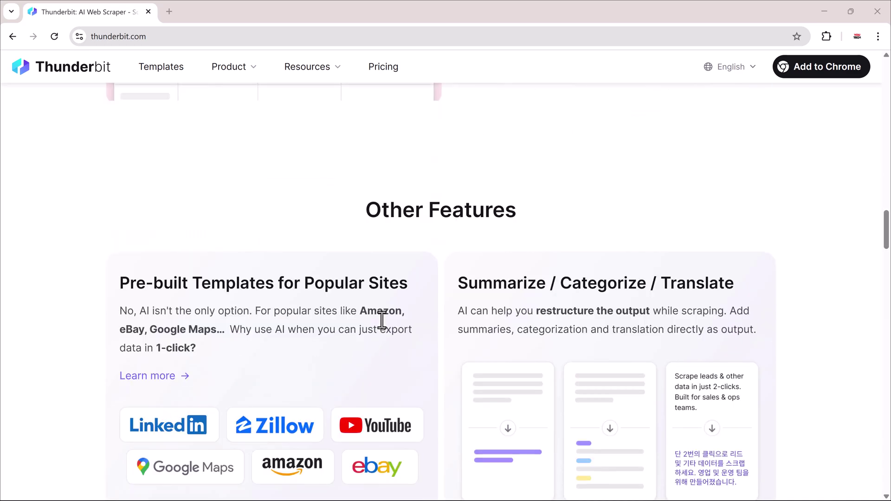
scroll(382, 320, "down", 1)
scroll(382, 319, "down", 5)
scroll(382, 319, "down", 1)
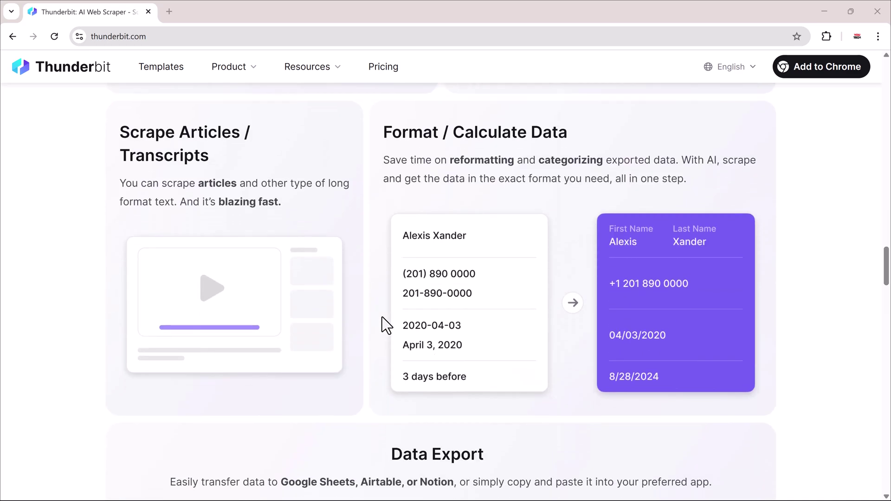
scroll(382, 320, "down", 4)
scroll(382, 319, "down", 1)
scroll(382, 317, "down", 1)
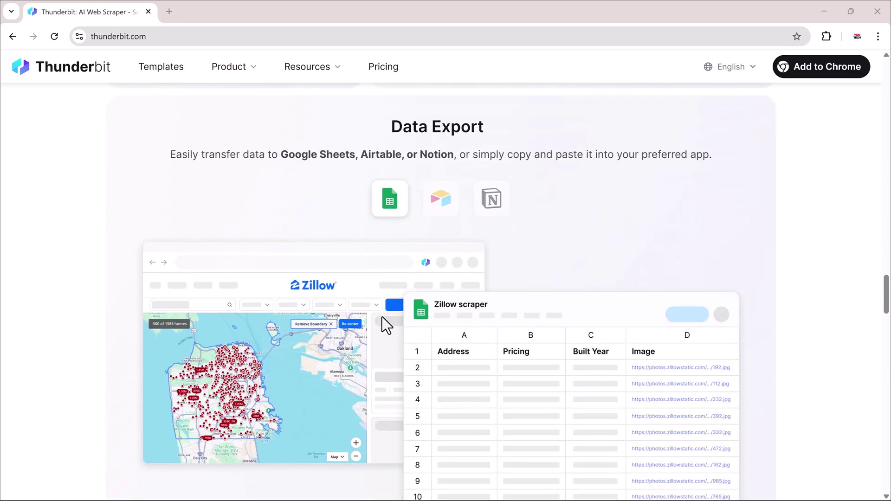
scroll(383, 316, "down", 4)
scroll(382, 316, "down", 4)
scroll(382, 315, "down", 1)
scroll(383, 315, "down", 1)
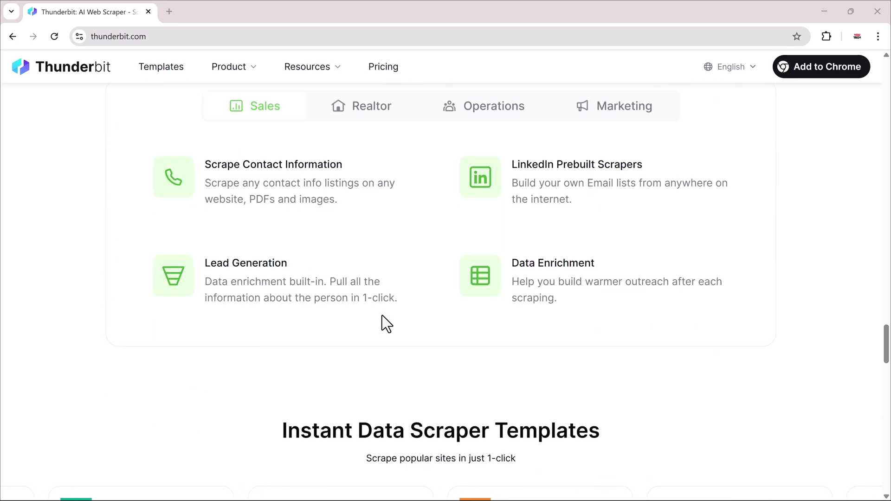
scroll(382, 315, "down", 4)
scroll(382, 316, "down", 5)
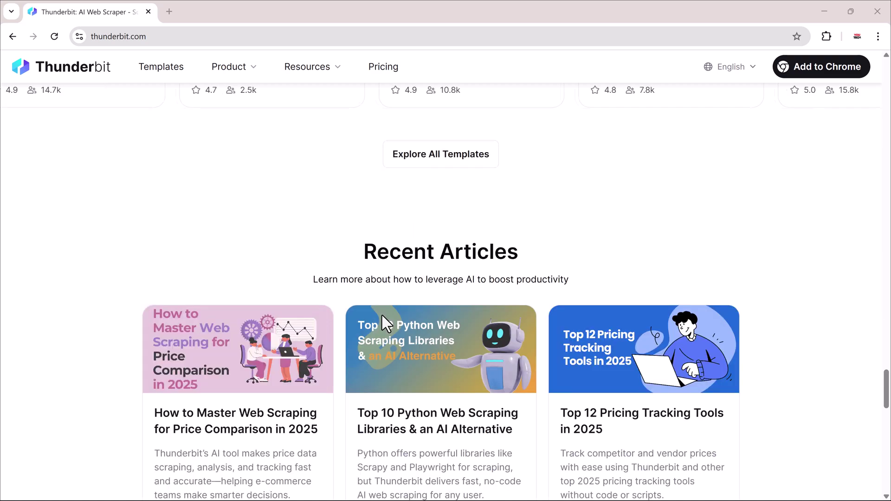
scroll(383, 315, "up", 9)
scroll(382, 316, "up", 8)
scroll(381, 315, "up", 5)
scroll(381, 316, "up", 5)
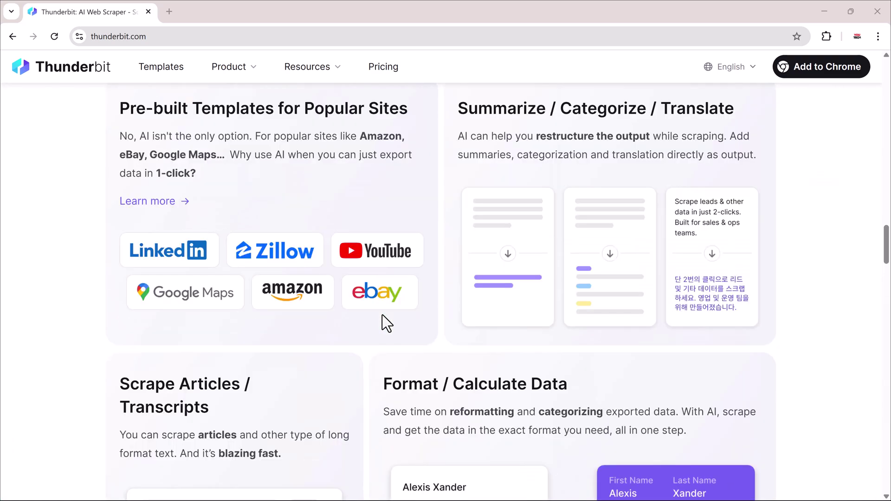
scroll(382, 316, "up", 5)
scroll(382, 316, "up", 5)
scroll(382, 315, "up", 5)
scroll(382, 315, "up", 2)
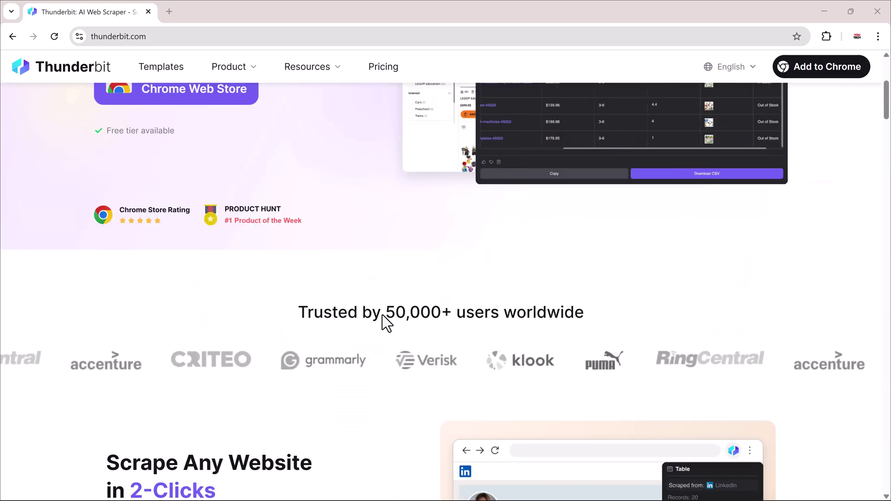
scroll(382, 315, "up", 4)
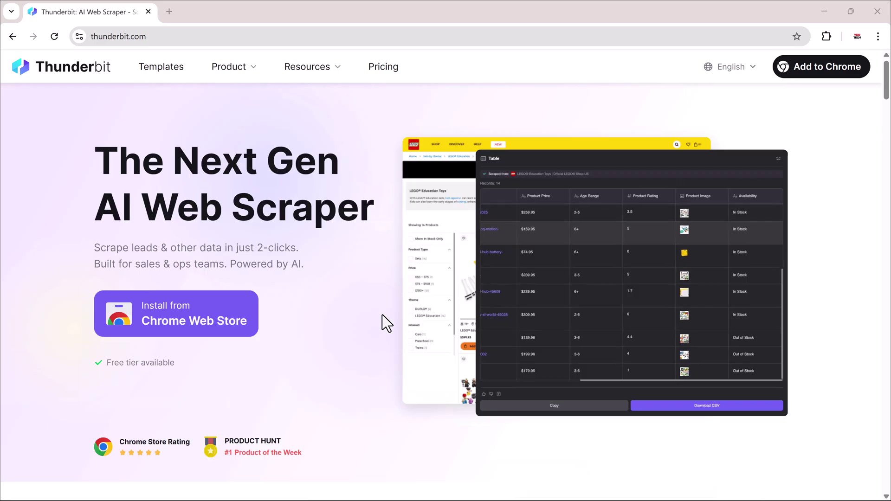
Add Thunderbit from the Chrome Web Store, pin it and open its side panel
left_click(828, 71)
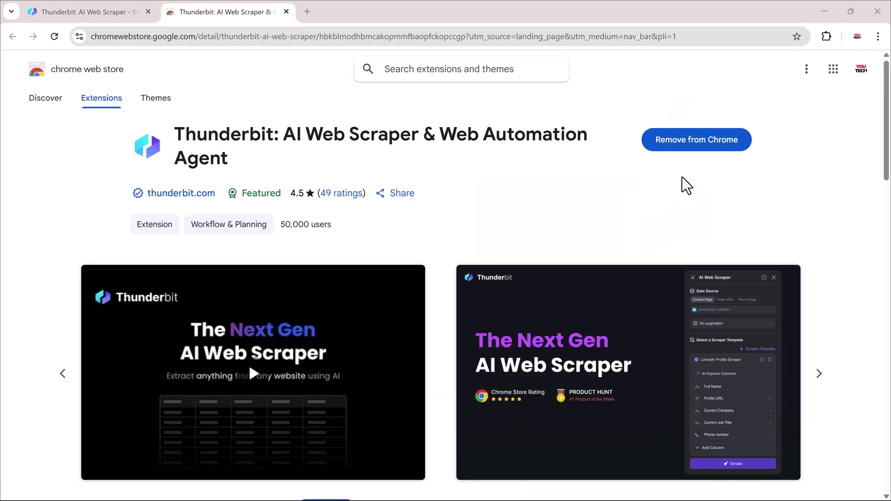
left_click(826, 37)
left_click(819, 66)
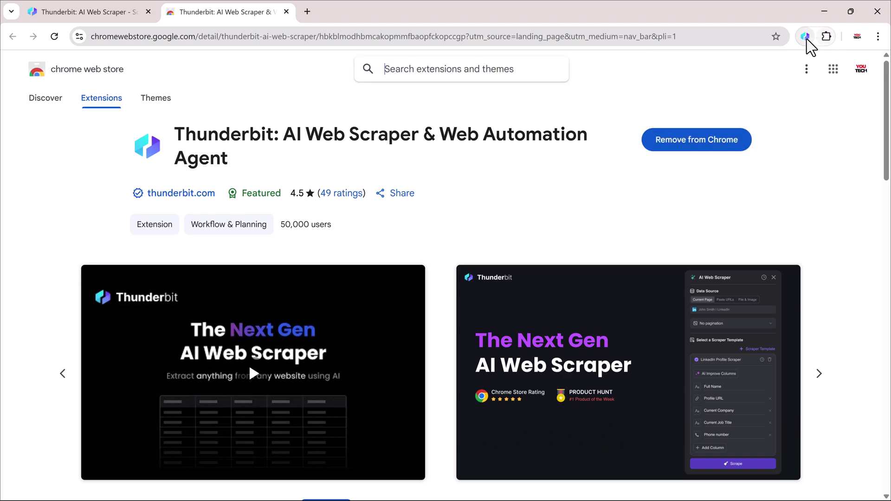
left_click(805, 37)
Sign in to Thunderbit and dismiss the template-editing tip
left_click(780, 352)
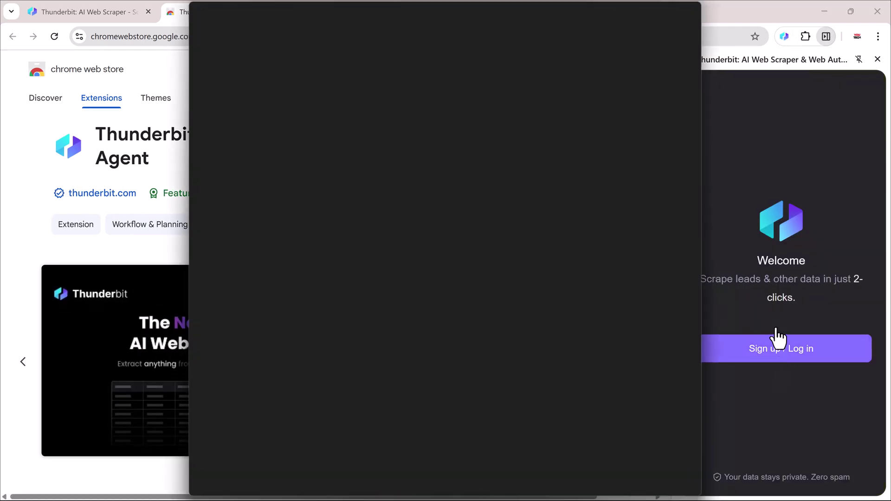
left_click(840, 252)
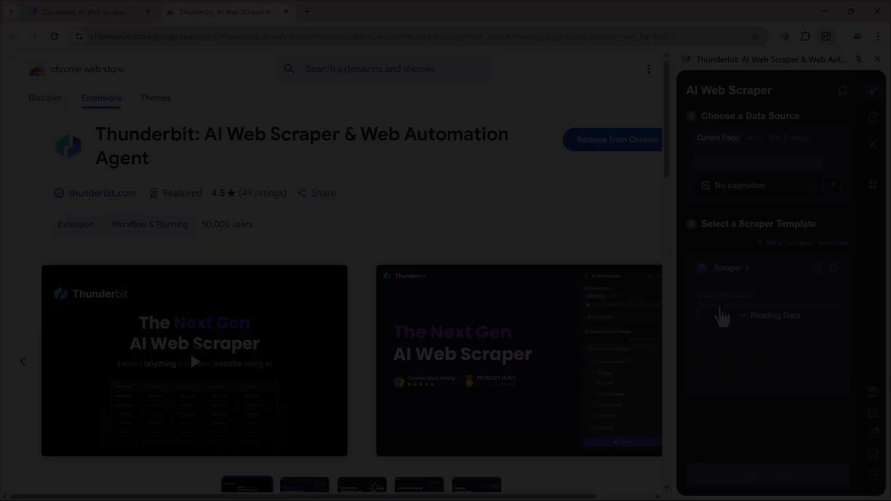
scroll(320, 334, "down", 2)
scroll(319, 332, "down", 2)
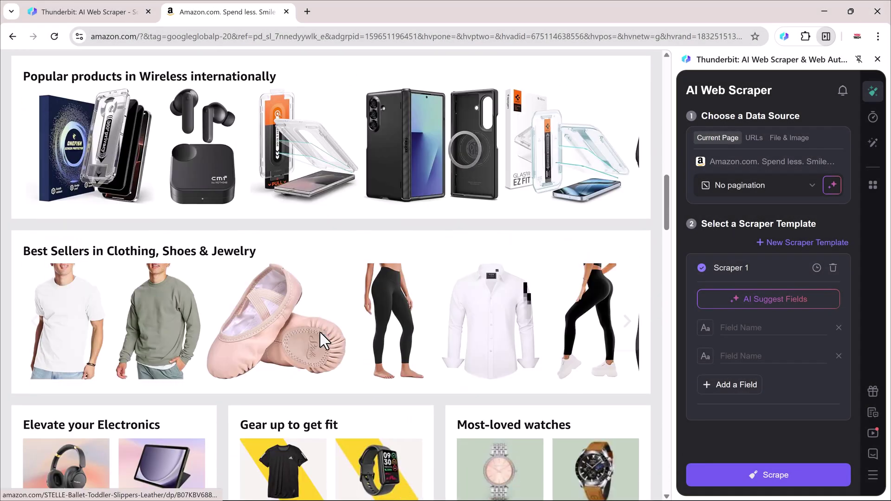
scroll(320, 332, "down", 1)
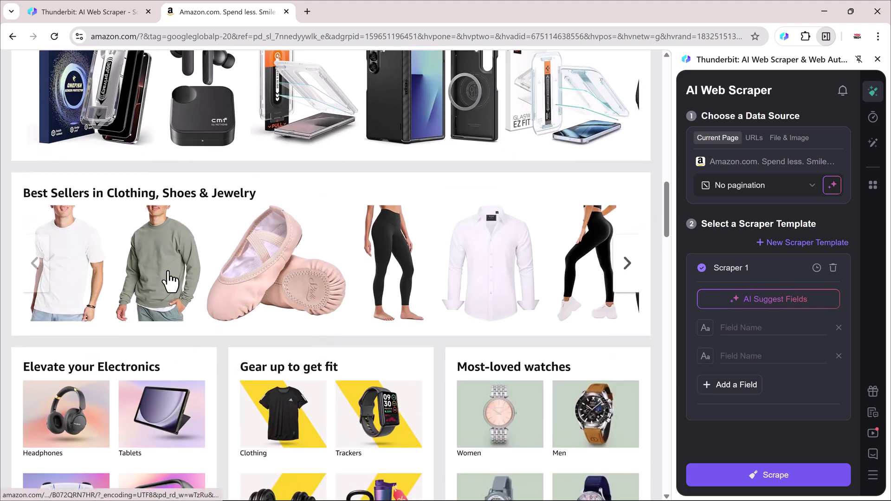
Open the Hanes EcoSmart sweatshirt page from Amazon Best Sellers and look over it
left_click(168, 273)
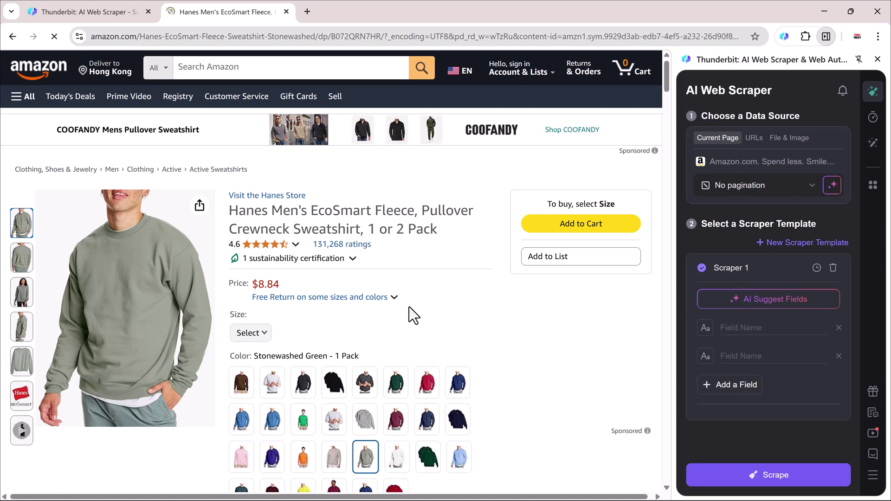
scroll(410, 307, "down", 3)
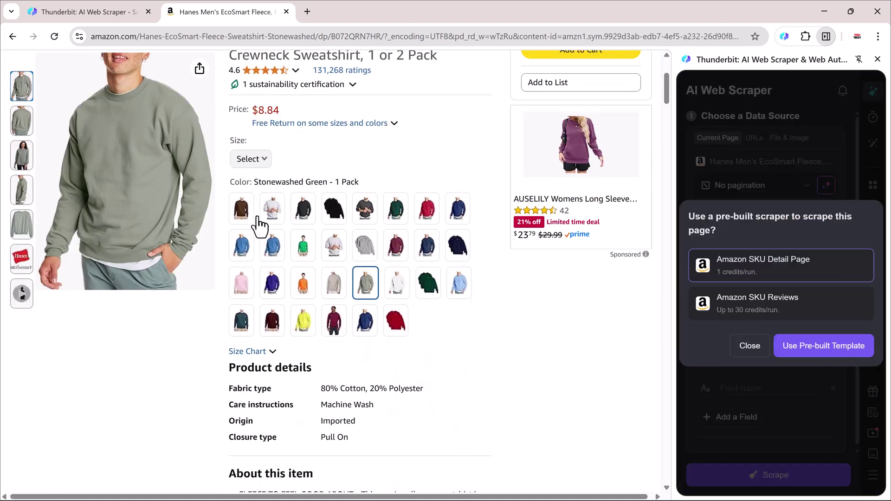
scroll(259, 226, "down", 1)
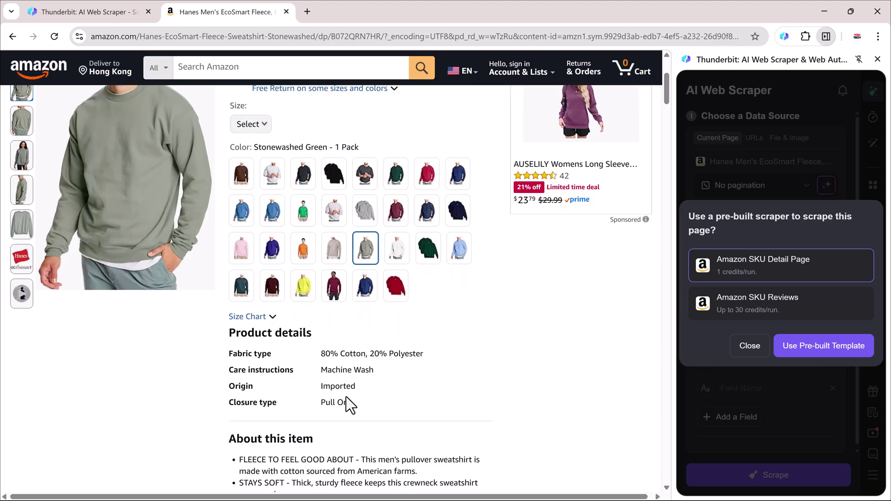
scroll(347, 418, "down", 2)
scroll(346, 417, "down", 2)
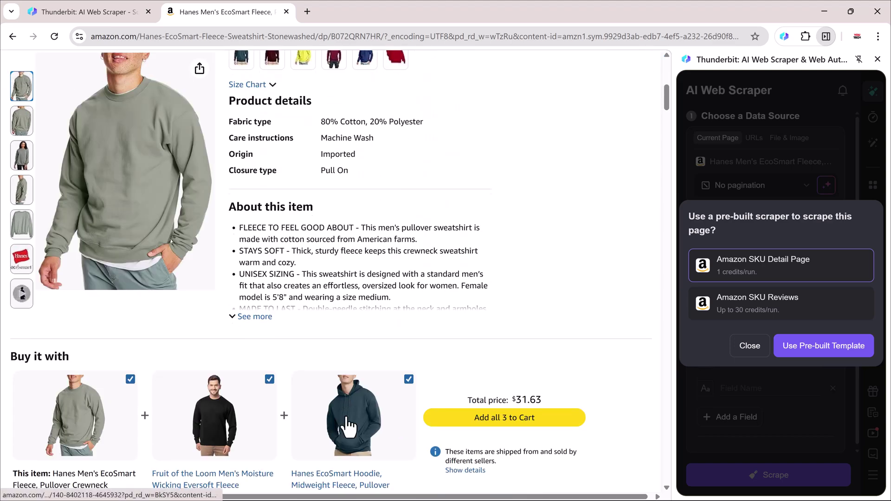
scroll(347, 420, "up", 4)
scroll(348, 418, "up", 3)
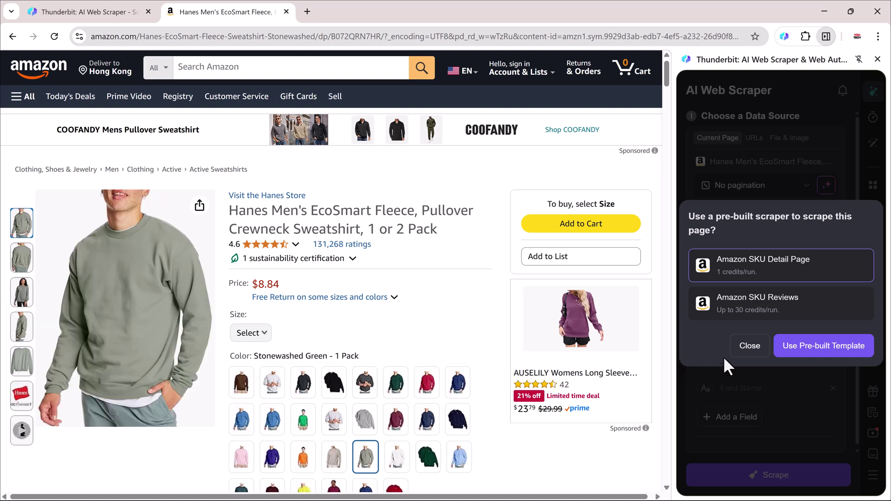
Scrape the Hanes sweatshirt with the pre-built Amazon product detail template into a one-row table
left_click(808, 347)
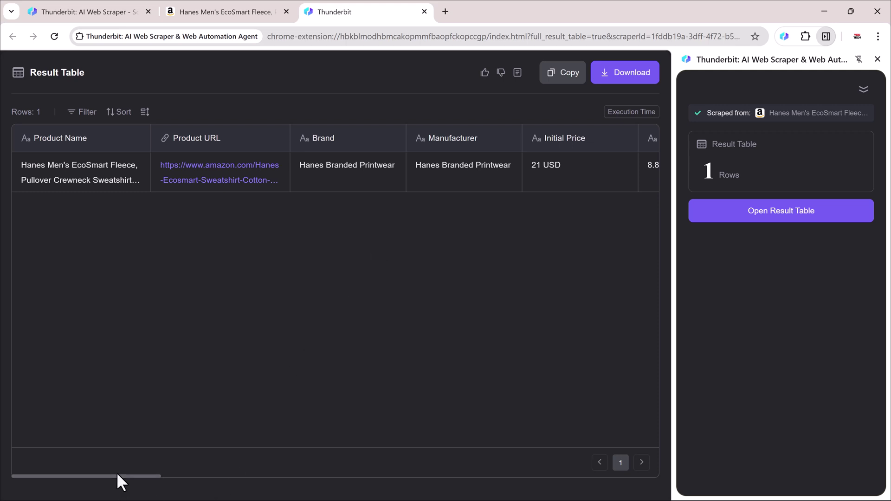
left_click_drag(116, 474, 627, 478)
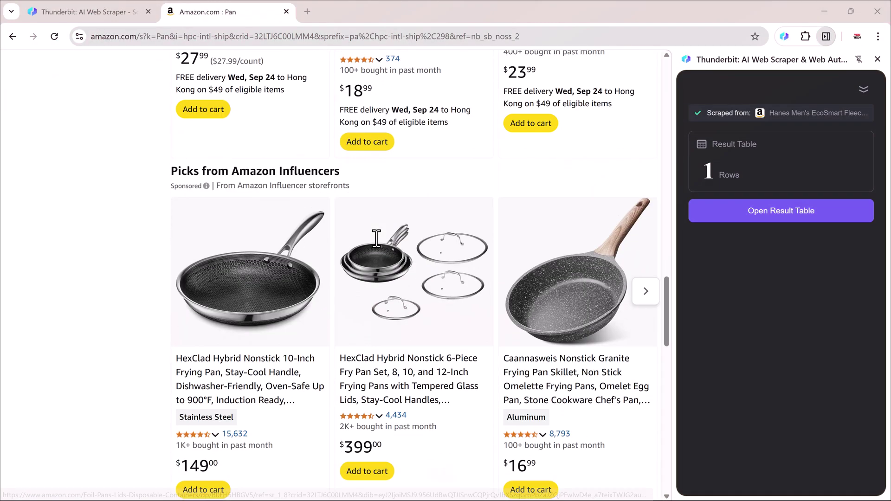
Open the HexClad frying pan page, scrape its details, and view them as a table
left_click(273, 285)
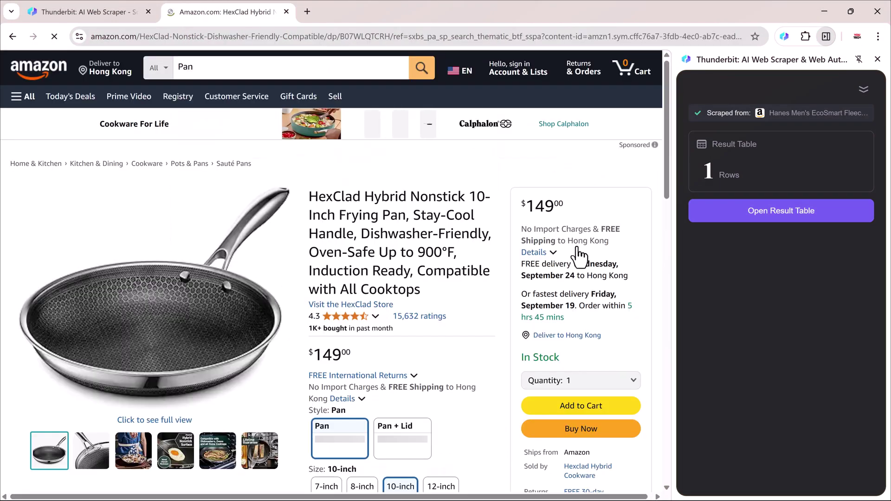
scroll(463, 312, "down", 3)
scroll(463, 312, "down", 5)
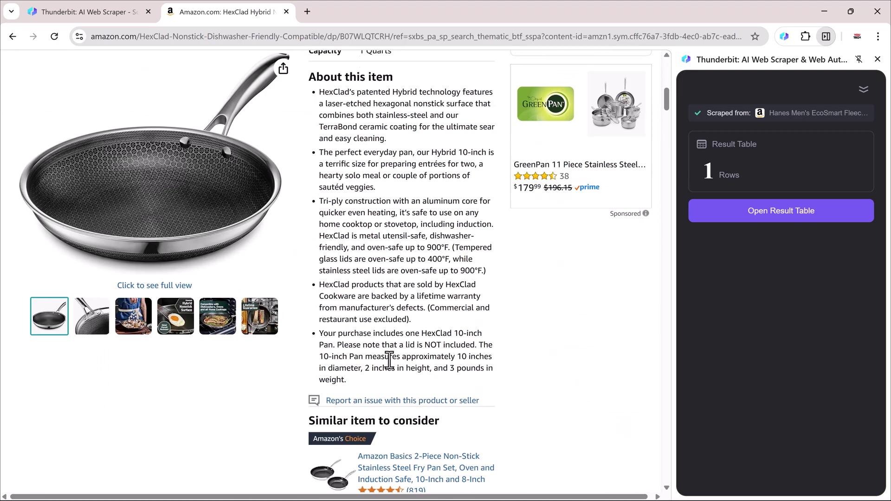
scroll(390, 358, "up", 5)
left_click(863, 89)
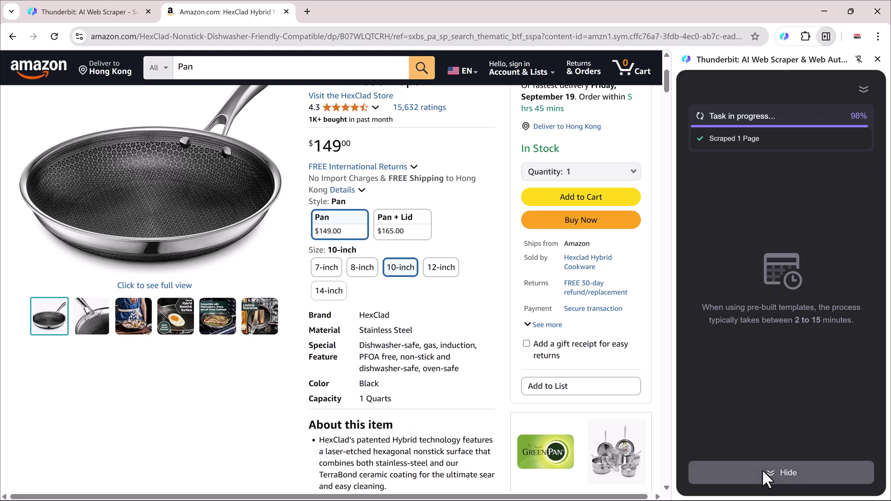
left_click(785, 215)
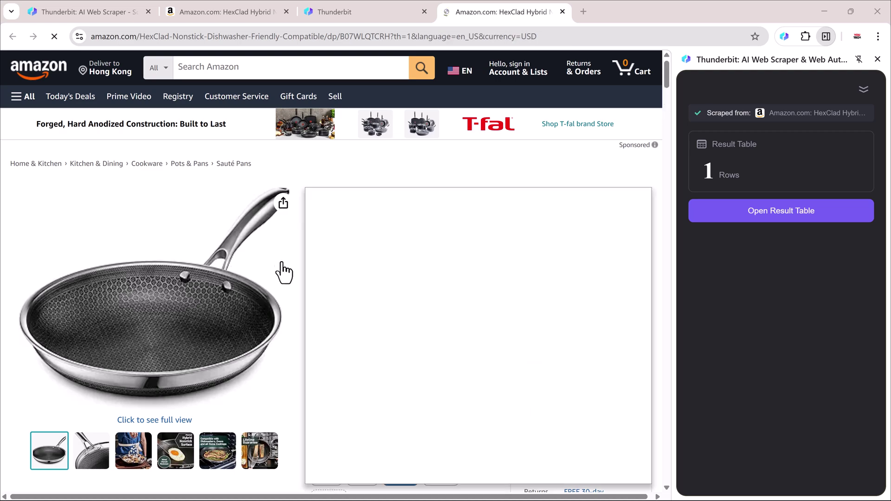
mouse_move(154, 181)
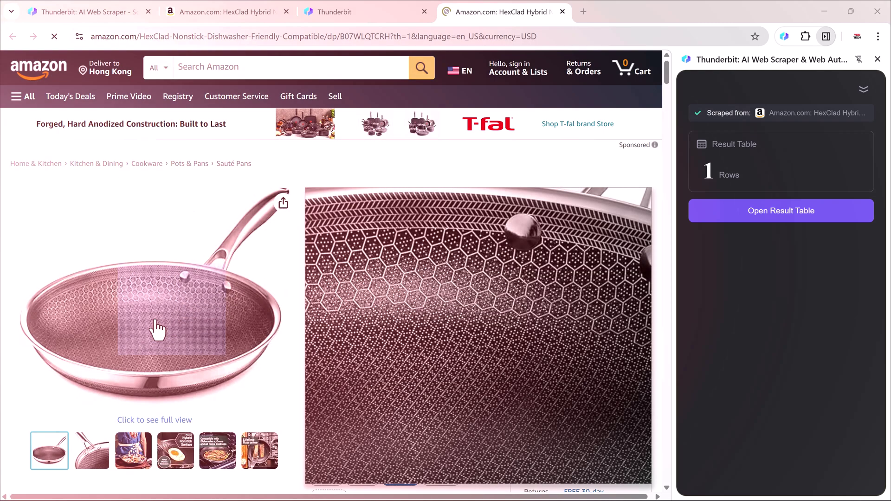
Have AI suggest fields for the iPhone 17 page and scrape it into three rows
scroll(465, 183, "down", 2)
scroll(465, 182, "down", 2)
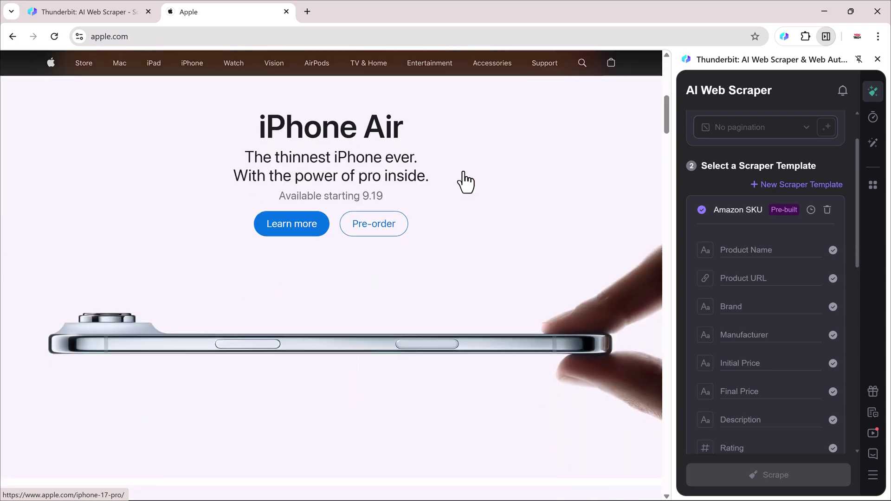
scroll(465, 183, "down", 3)
scroll(465, 183, "down", 5)
scroll(465, 181, "down", 4)
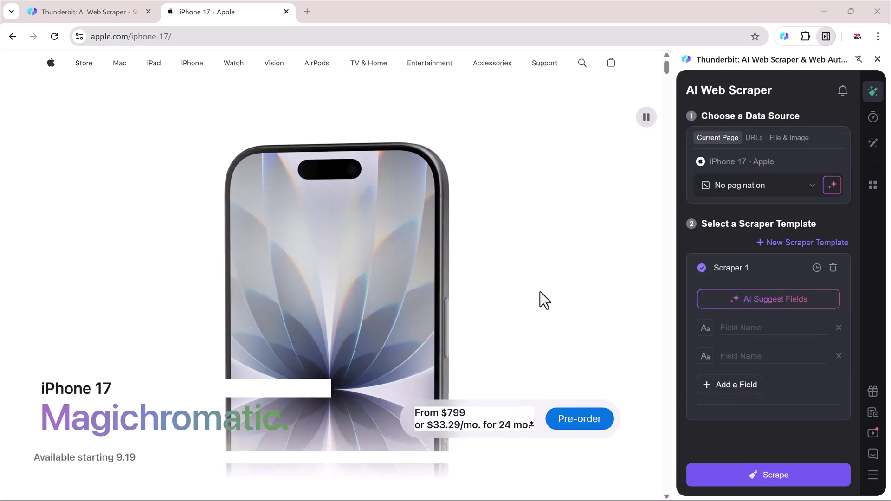
scroll(520, 297, "down", 1)
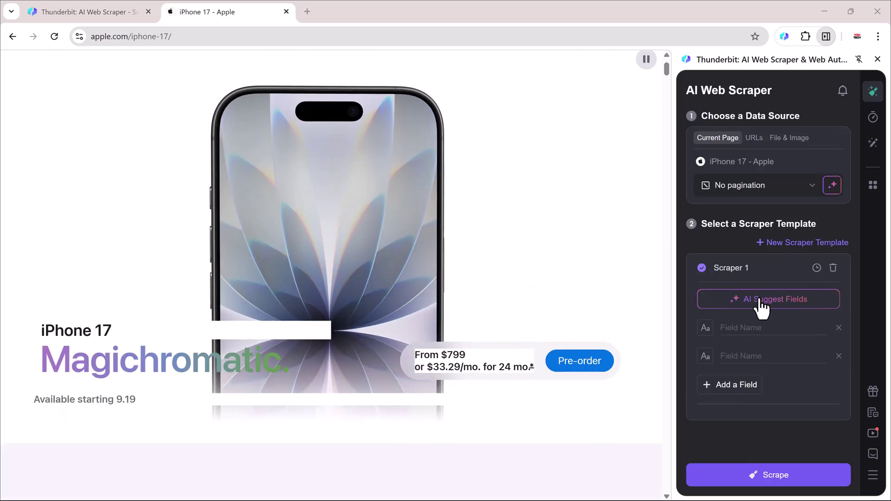
left_click(762, 302)
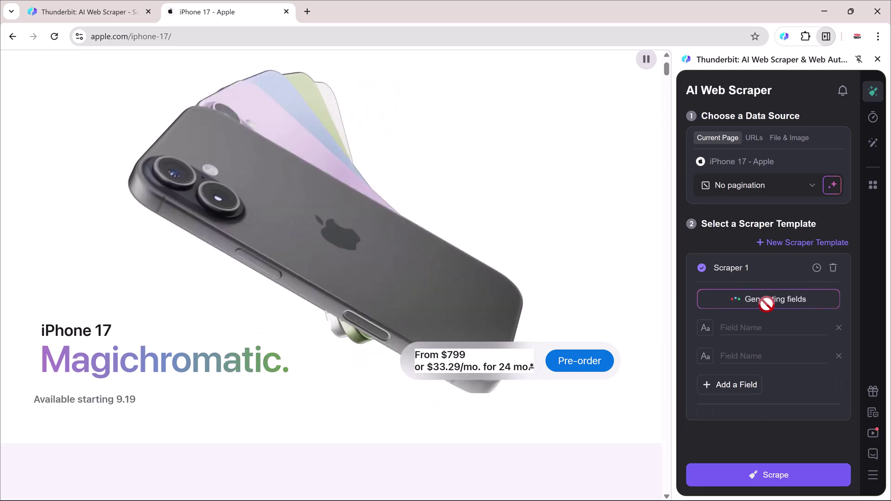
left_click(768, 483)
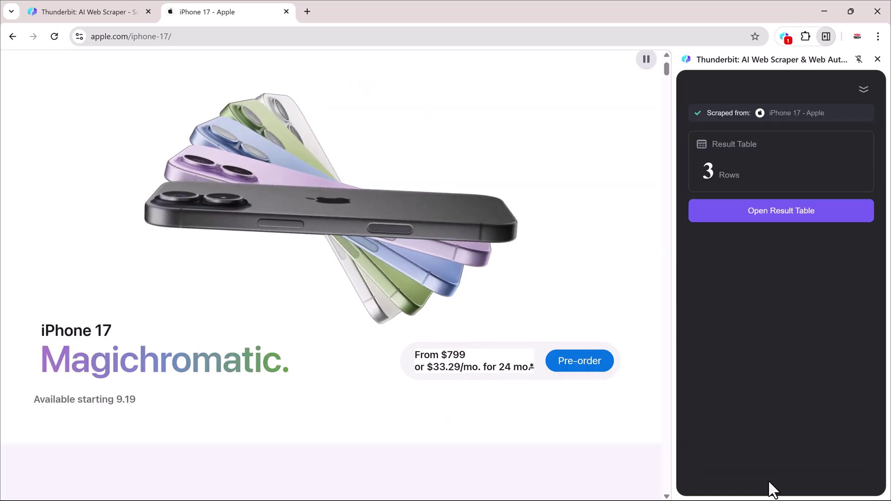
Open the iPhone result table, review its price, colour, display and storage columns, and select iPhone 17
left_click(771, 222)
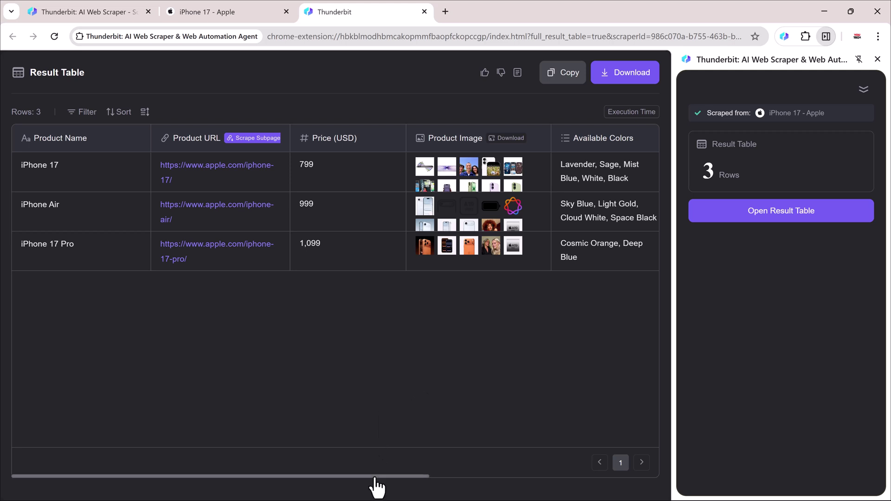
left_click_drag(376, 479, 629, 489)
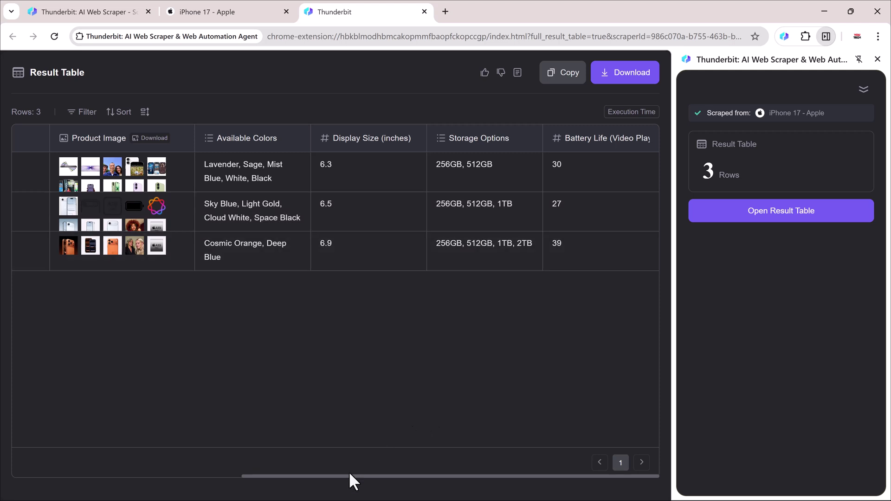
left_click_drag(349, 472, 219, 472)
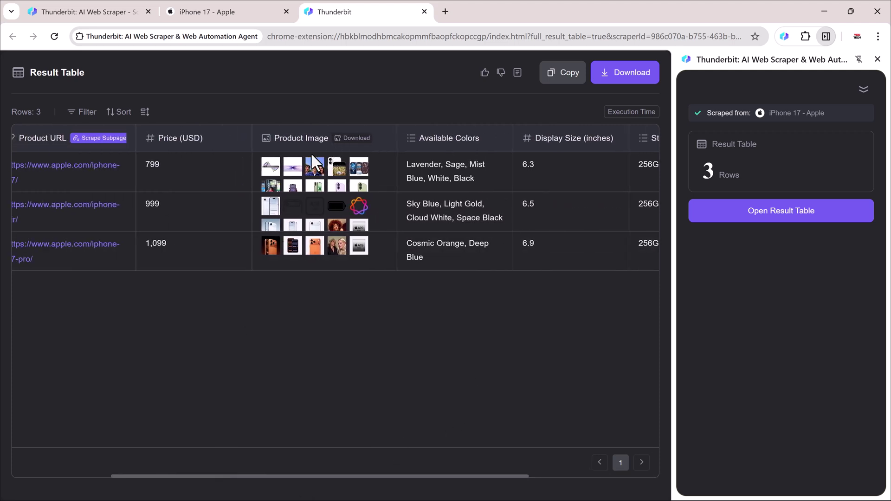
left_click(297, 169)
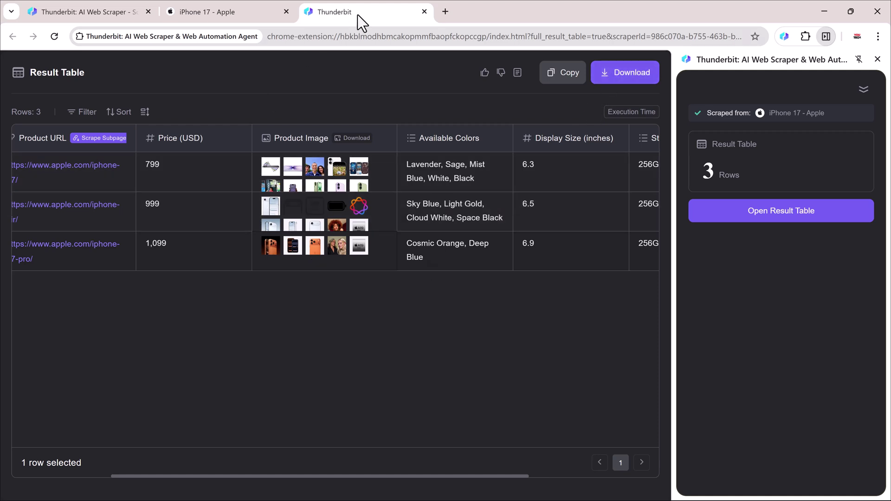
Close the result table tab and the Apple tab
left_click(424, 11)
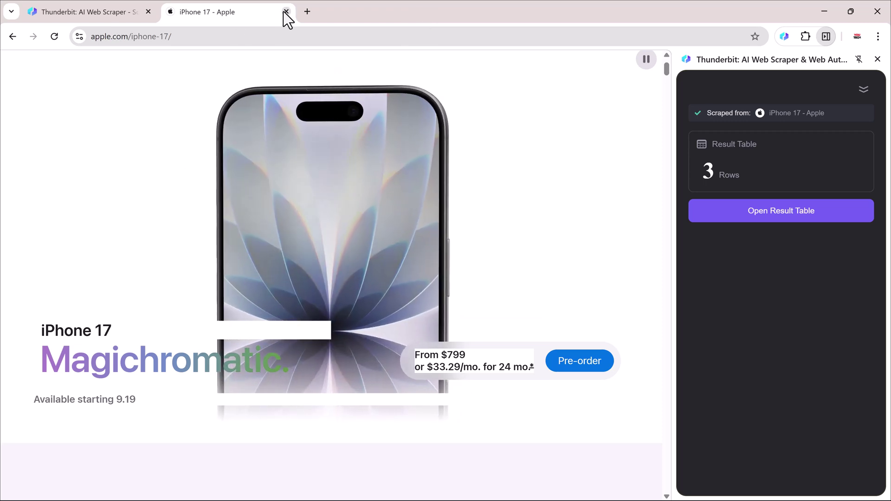
key("ctrl+w")
scroll(678, 272, "down", 1)
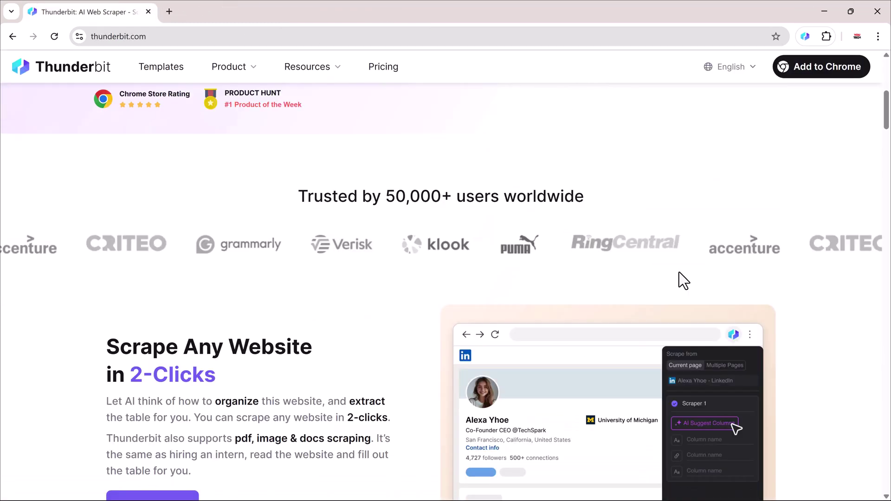
scroll(678, 272, "down", 3)
scroll(678, 270, "down", 5)
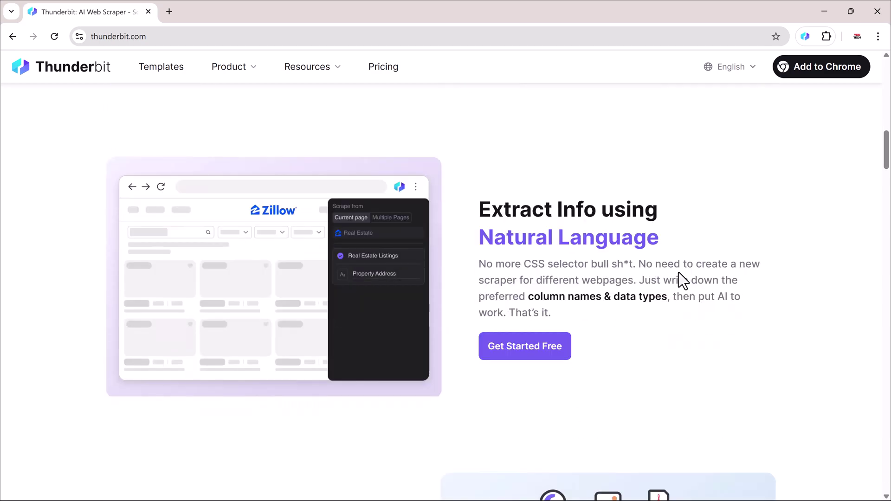
Scroll down the Thunderbit homepage and back up to its hero section
scroll(678, 272, "down", 5)
scroll(679, 272, "down", 5)
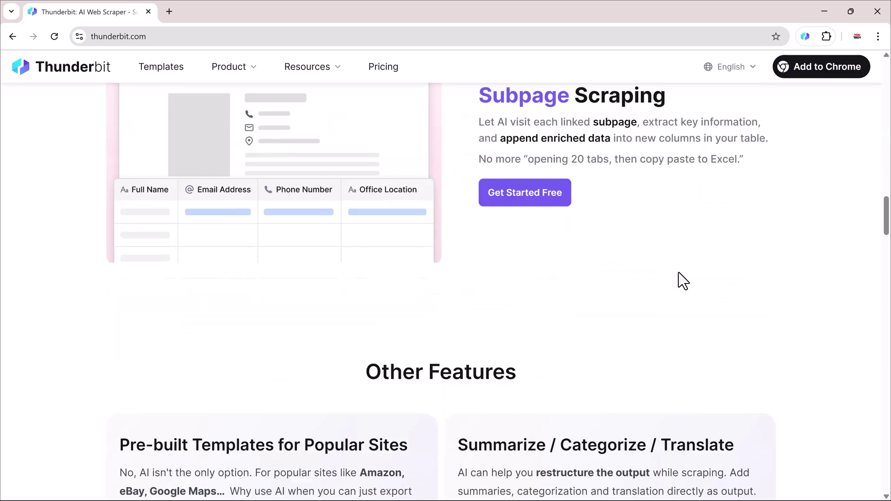
scroll(679, 272, "down", 2)
scroll(678, 271, "down", 3)
scroll(679, 272, "down", 5)
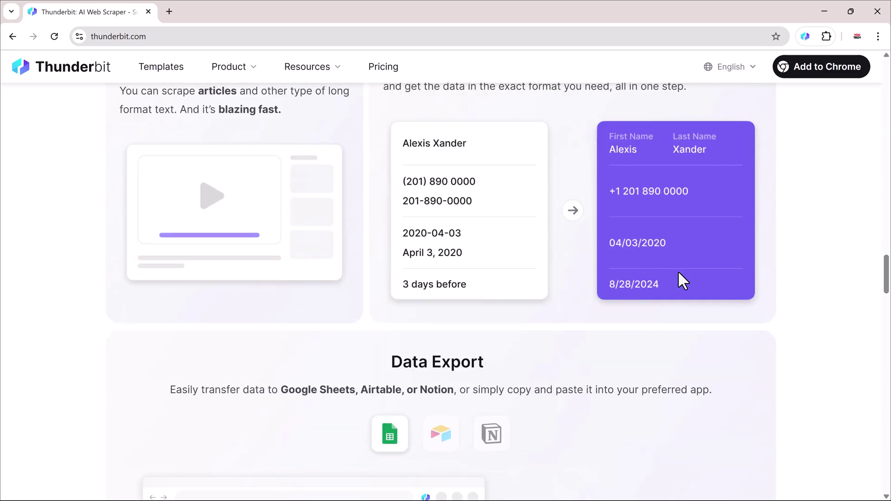
scroll(678, 272, "down", 5)
scroll(678, 271, "up", 5)
scroll(679, 272, "up", 5)
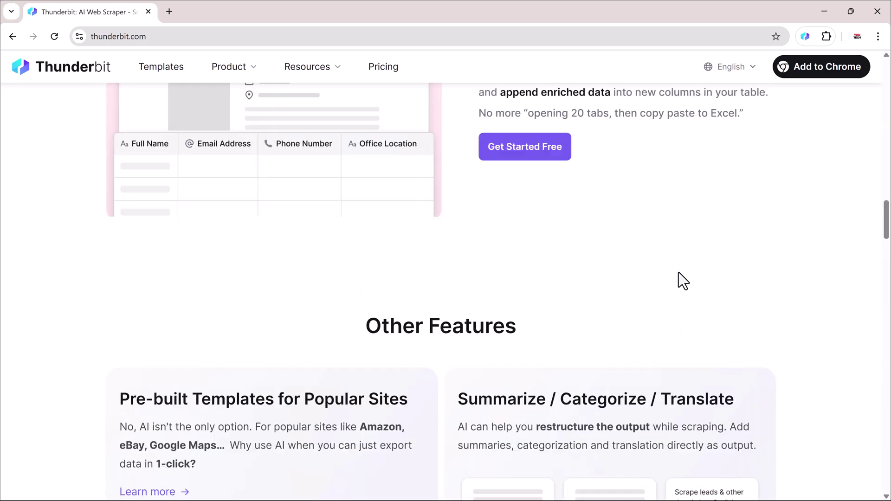
scroll(678, 272, "up", 5)
scroll(679, 272, "up", 5)
scroll(678, 271, "up", 4)
scroll(678, 272, "up", 5)
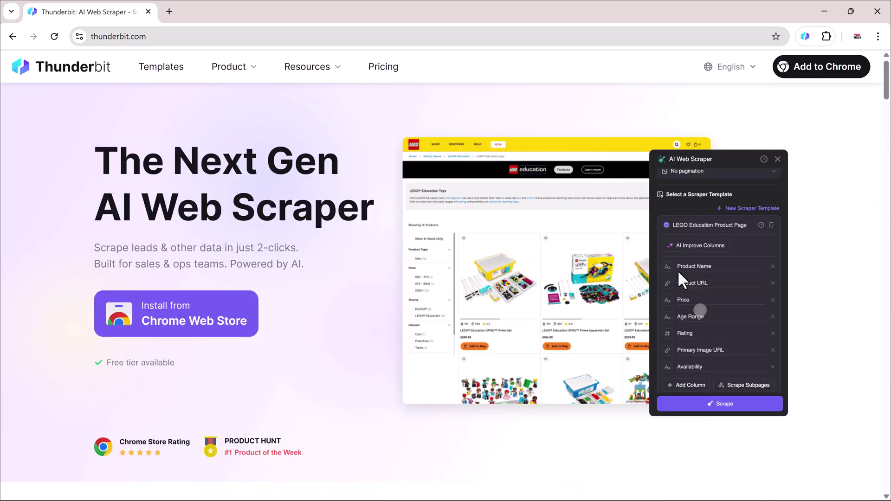